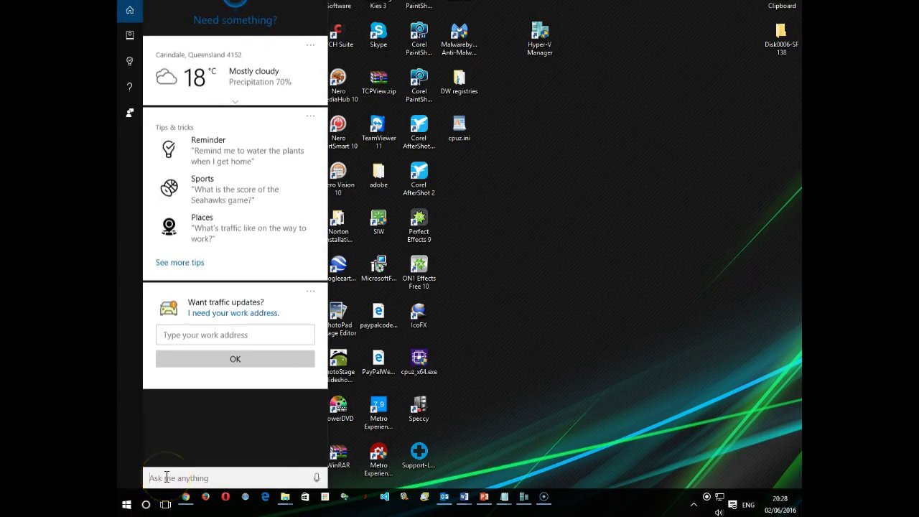
# Search for Disk Cleanup, open it to view the drive selection with (OS) (C:), and close it.
pyautogui.click(166, 477)
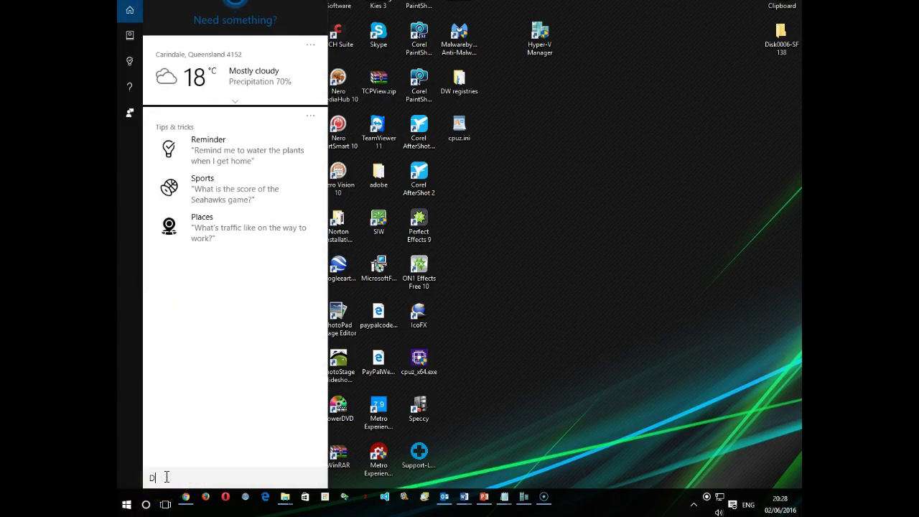
pyautogui.write('Disk')
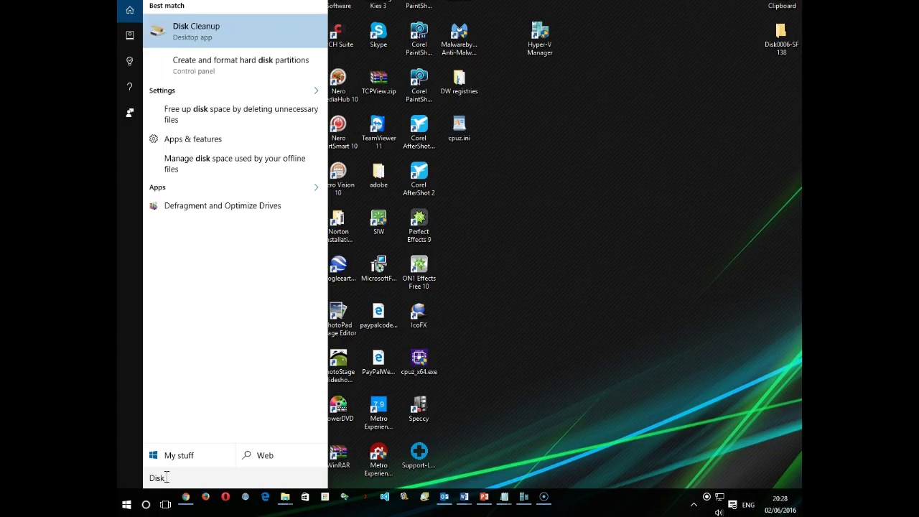
pyautogui.write(' Cleanup')
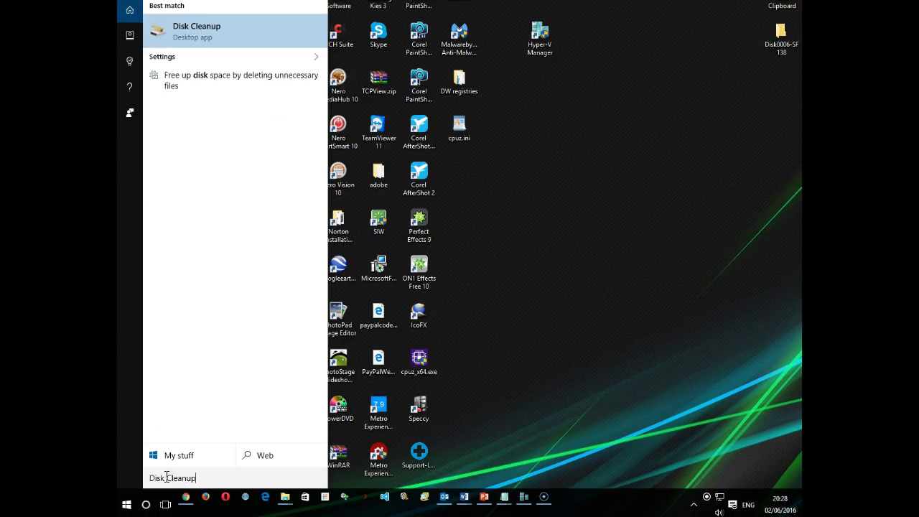
pyautogui.click(206, 33)
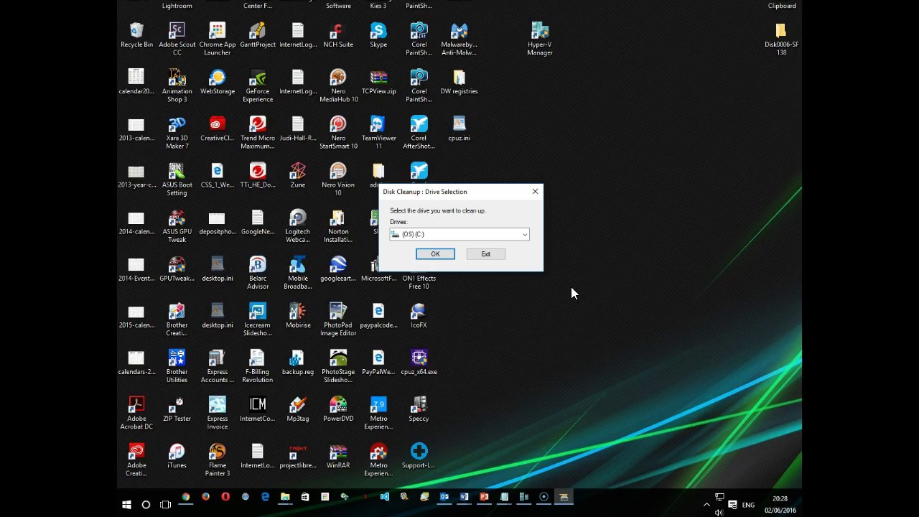
pyautogui.click(434, 260)
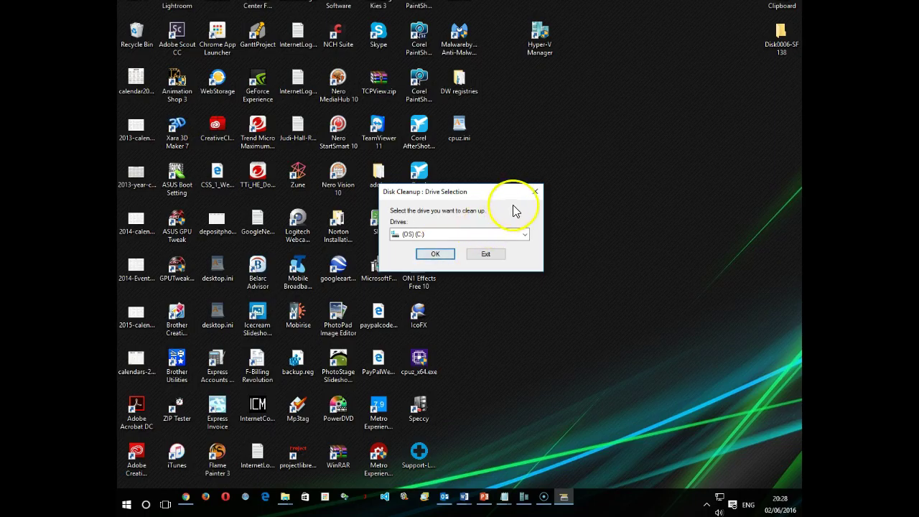
pyautogui.click(534, 191)
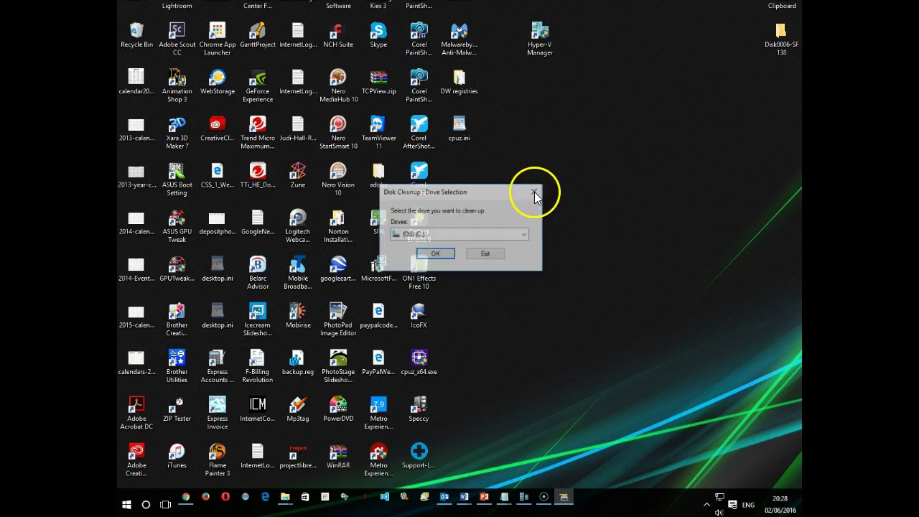
# Show the hidden notification area programs and check the CCleaner monitoring status.
pyautogui.click(706, 503)
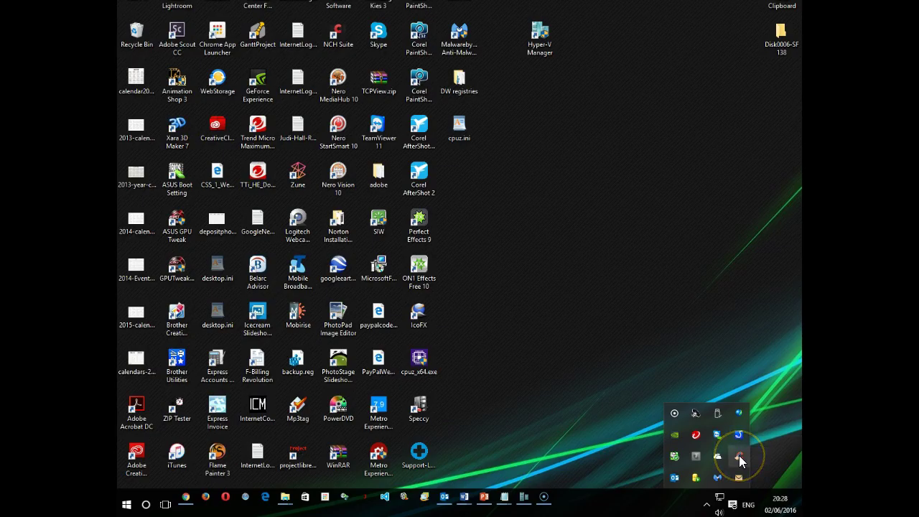
pyautogui.click(741, 457)
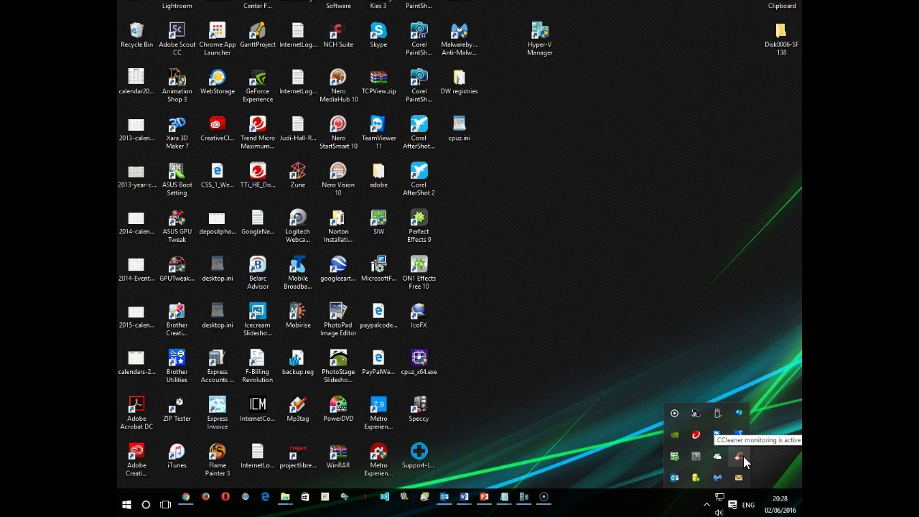
pyautogui.click(741, 458)
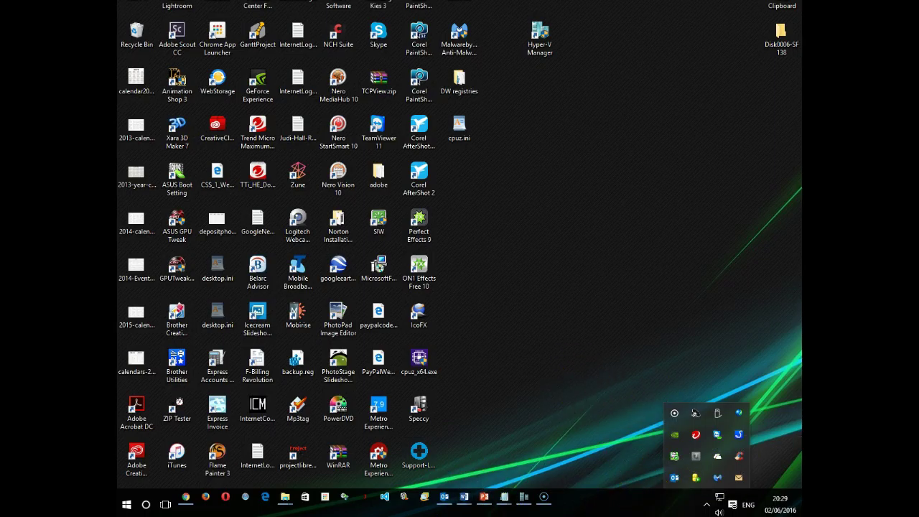
# Search for Disk Defrag, open Defragment and Optimize Drives to review each drive's fragmentation status, and close it.
pyautogui.click(123, 505)
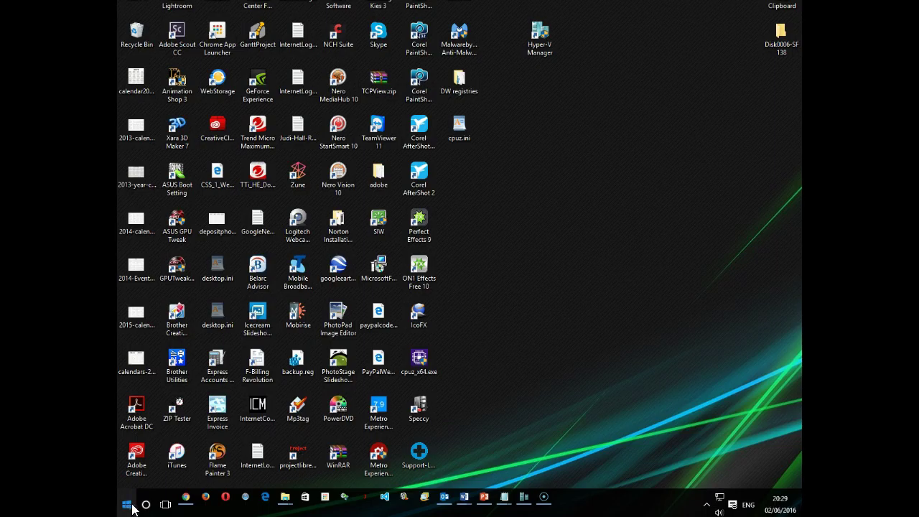
pyautogui.click(146, 506)
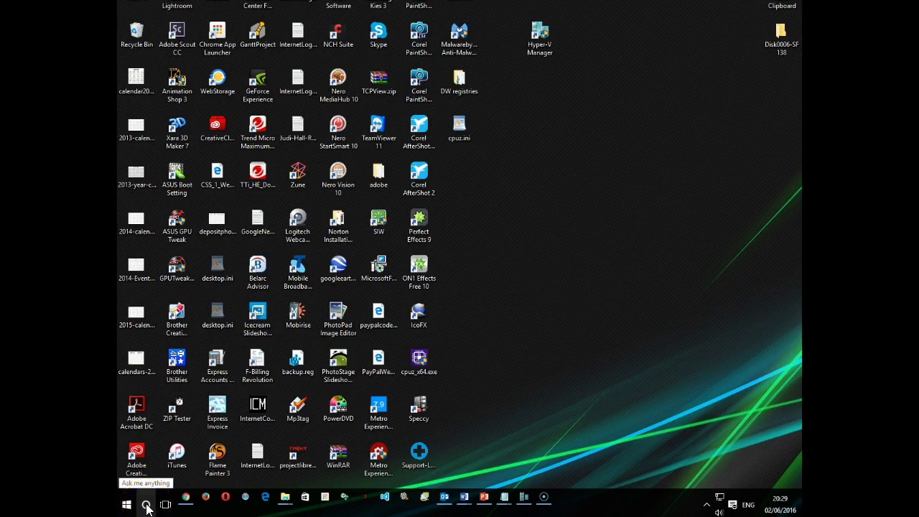
pyautogui.click(165, 481)
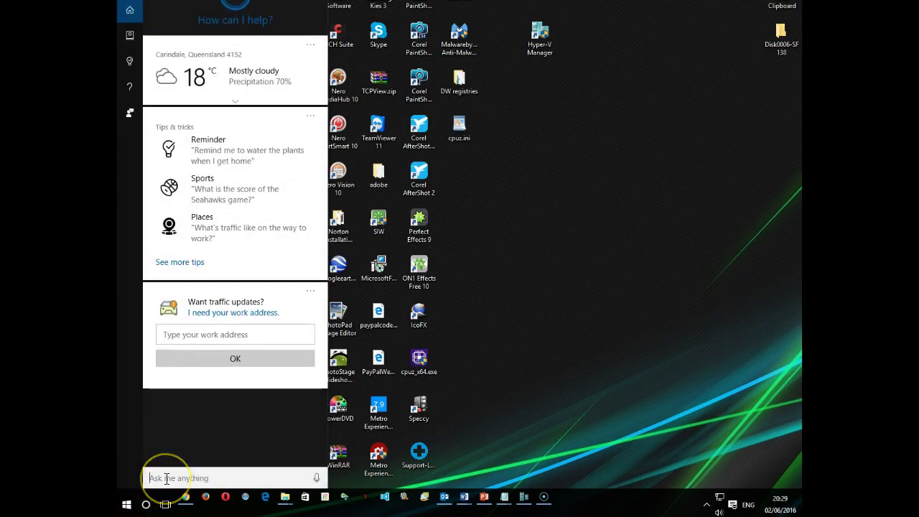
pyautogui.write('Disk')
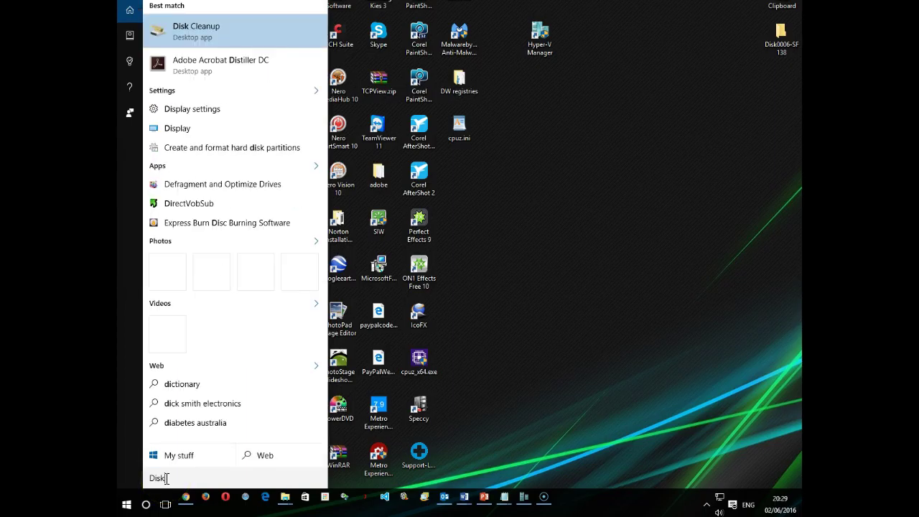
pyautogui.write(' Defrag')
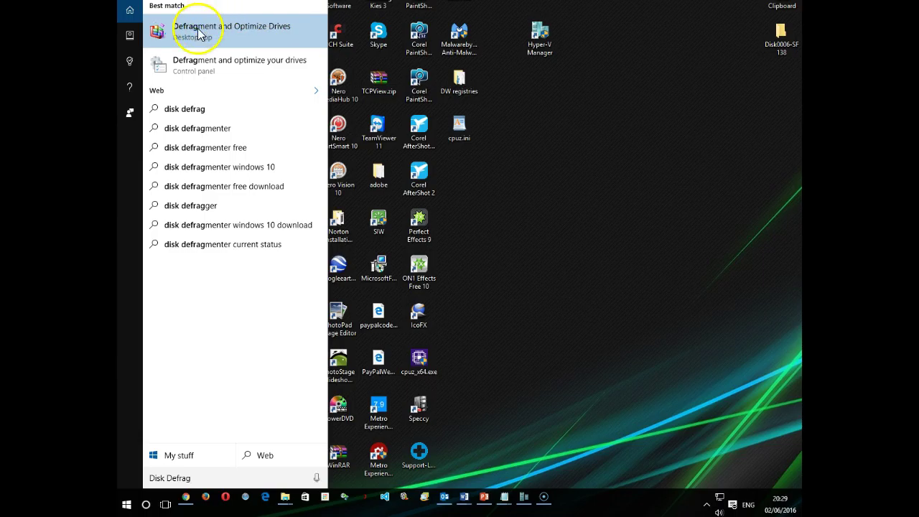
pyautogui.click(159, 26)
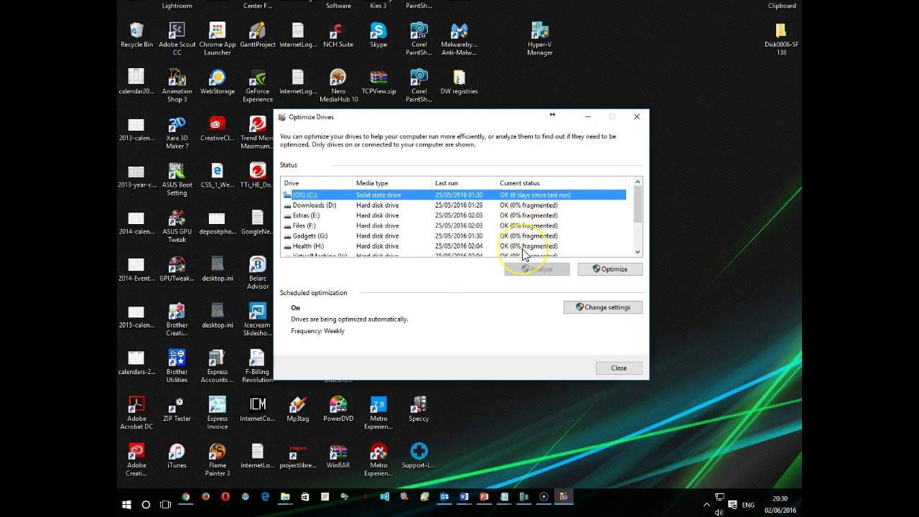
pyautogui.click(619, 368)
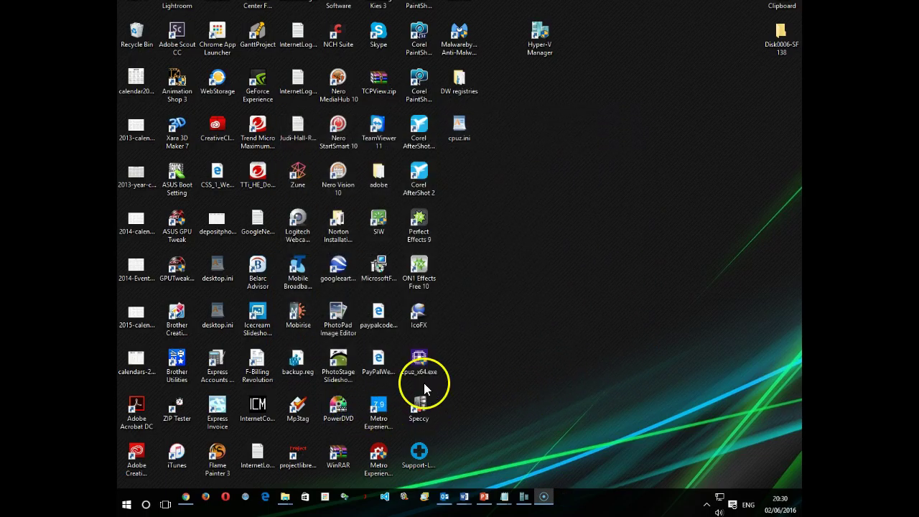
# Open Task Manager and display the programs that run at startup.
pyautogui.rightClick(127, 509)
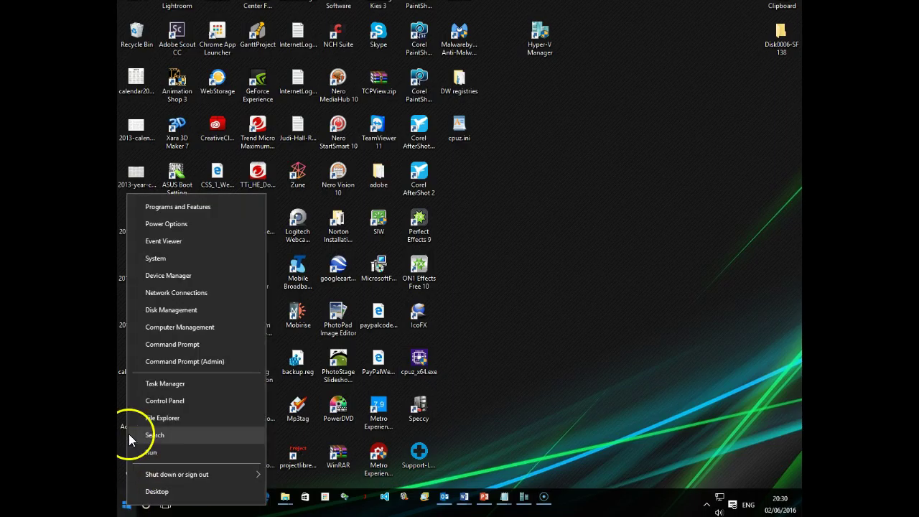
pyautogui.click(166, 385)
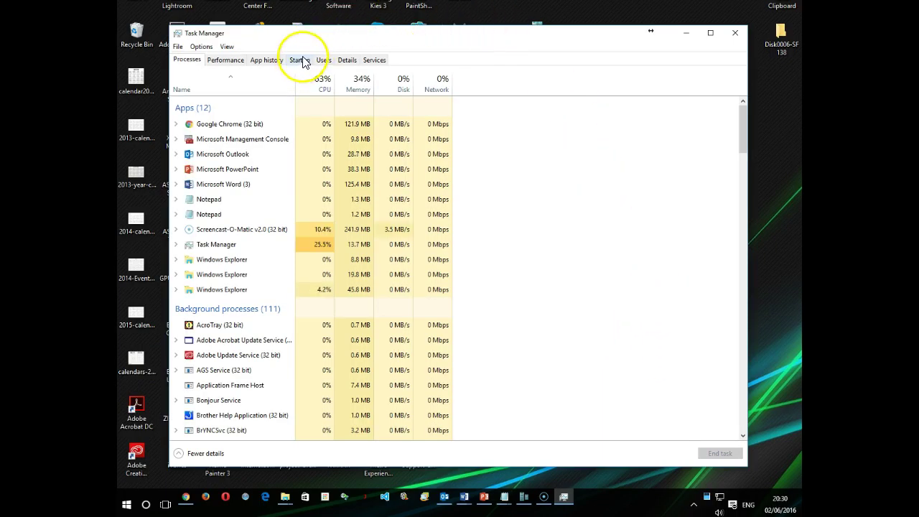
pyautogui.click(297, 62)
# Examine which startup programs are enabled or disabled and what impact each has on startup.
pyautogui.click(599, 207)
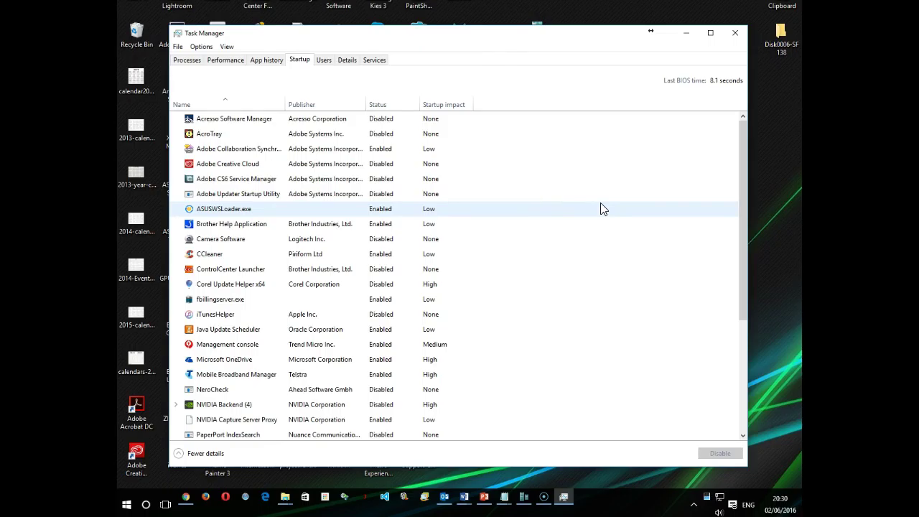
pyautogui.click(406, 179)
pyautogui.click(383, 121)
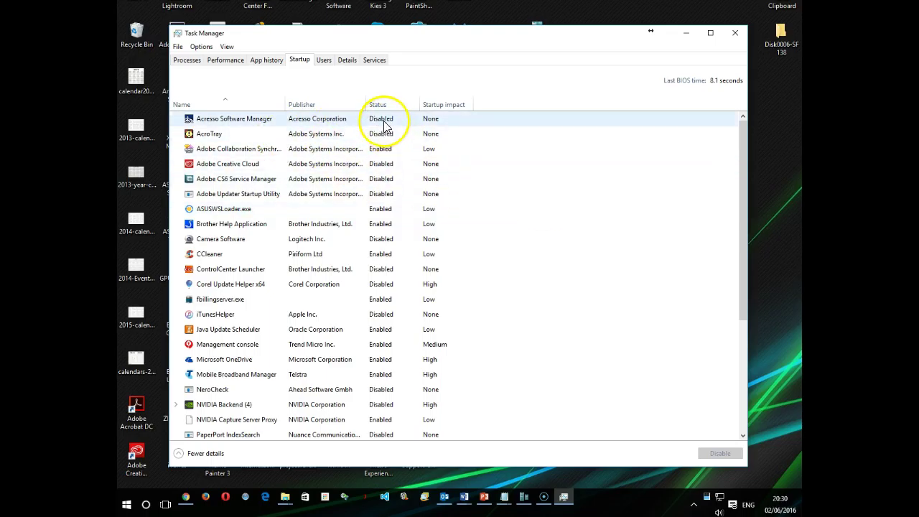
pyautogui.click(379, 149)
pyautogui.click(381, 179)
pyautogui.click(380, 193)
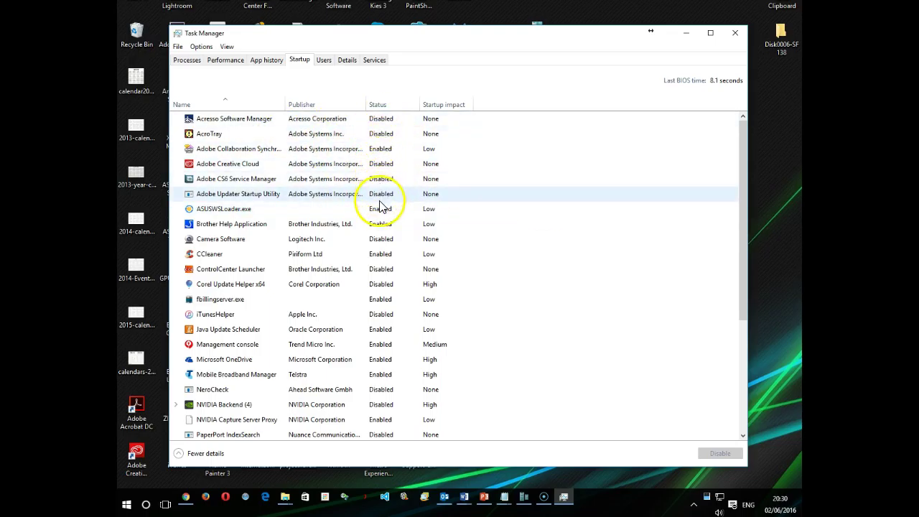
pyautogui.click(380, 209)
pyautogui.click(379, 196)
pyautogui.click(380, 149)
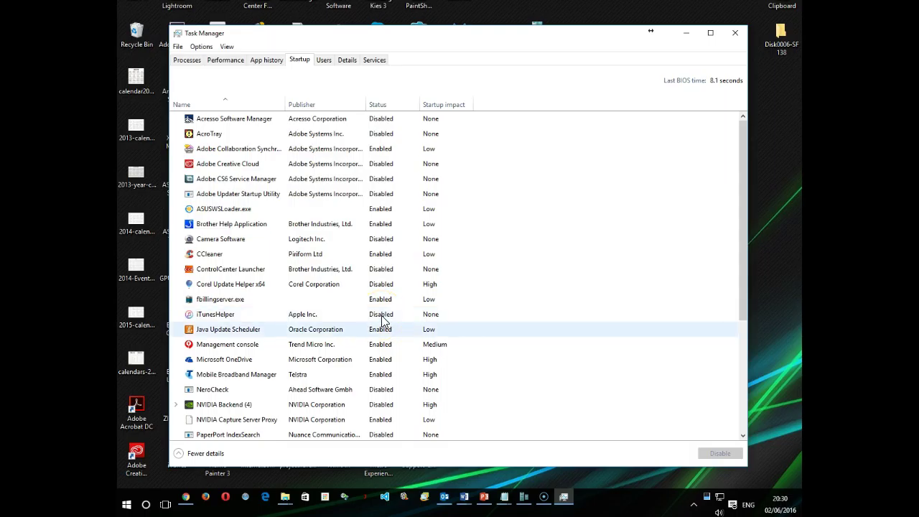
# Disable Microsoft OneDrive from running at startup.
pyautogui.click(387, 379)
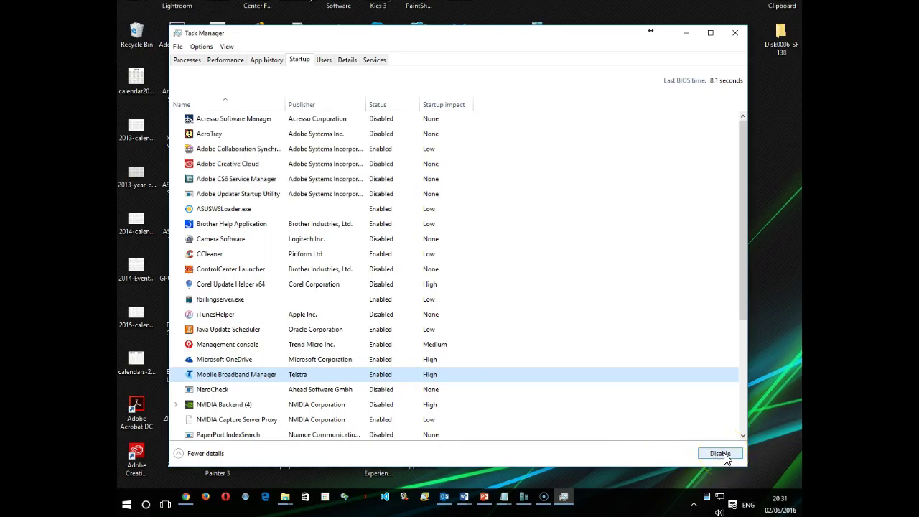
pyautogui.click(384, 361)
pyautogui.click(720, 453)
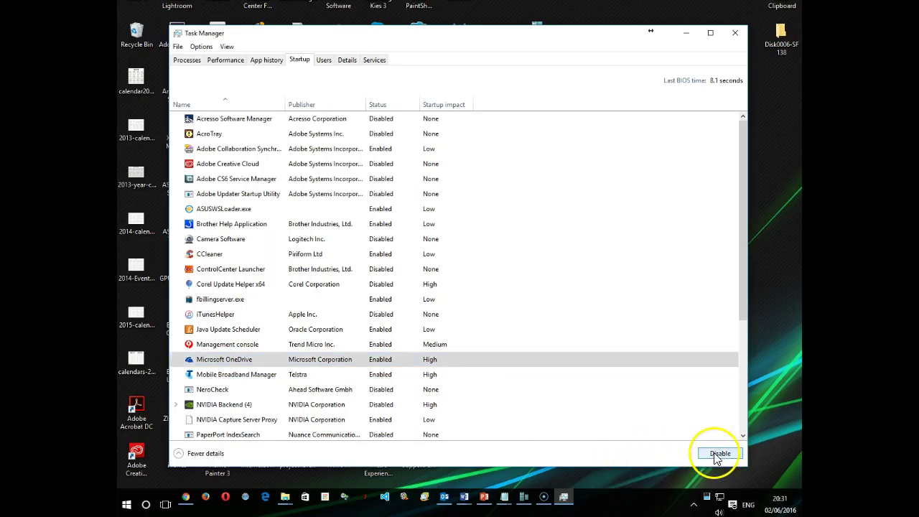
# Re-enable Microsoft OneDrive at startup and close Task Manager.
pyautogui.click(383, 362)
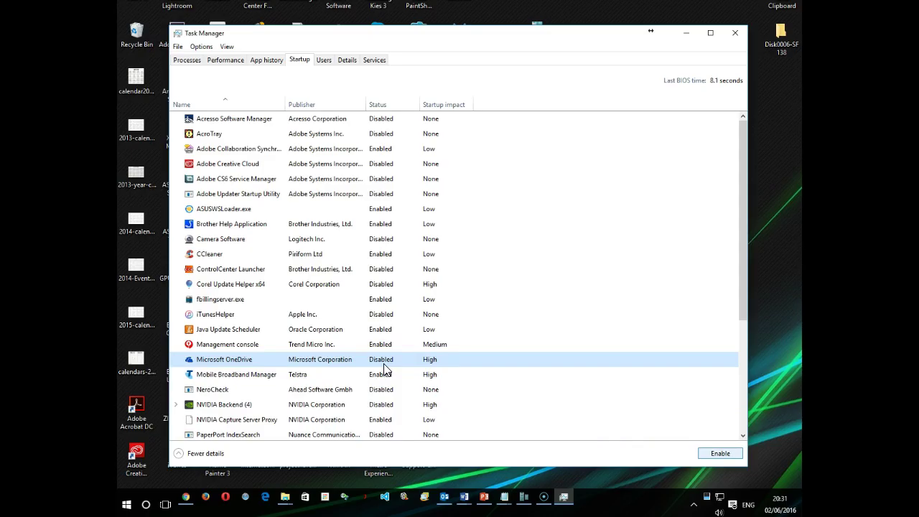
pyautogui.click(718, 453)
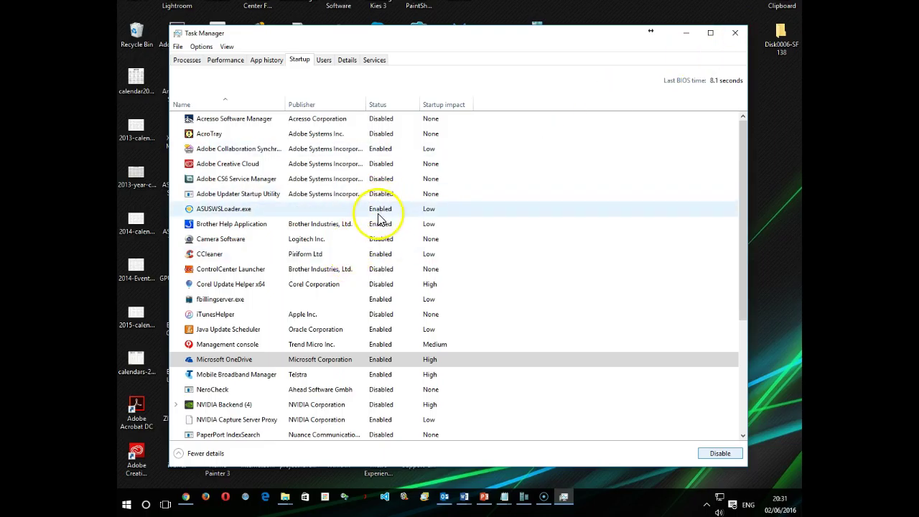
pyautogui.click(737, 34)
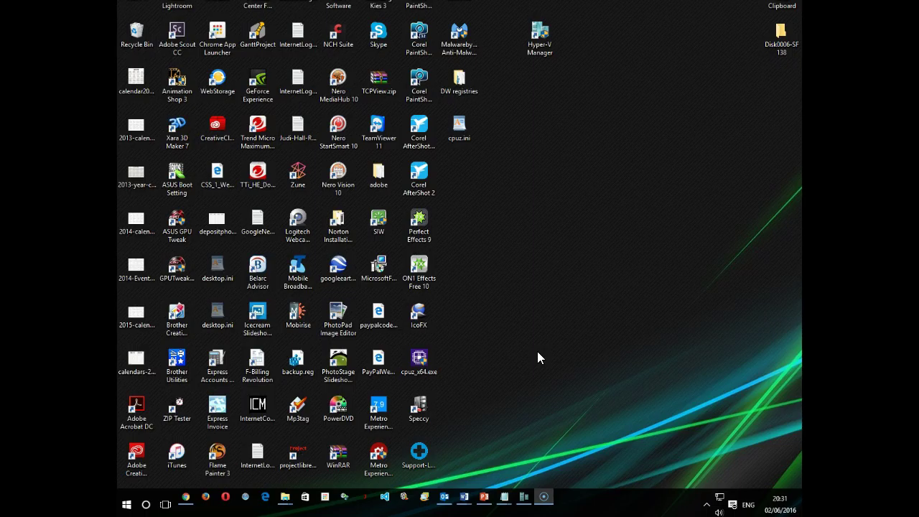
# Open the computer's System information and check the processor, installed memory and system type.
pyautogui.rightClick(128, 506)
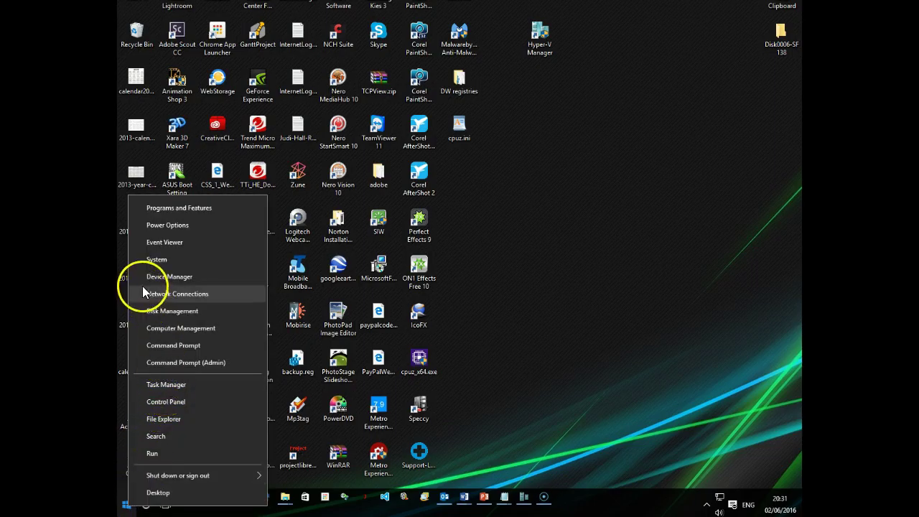
pyautogui.click(162, 259)
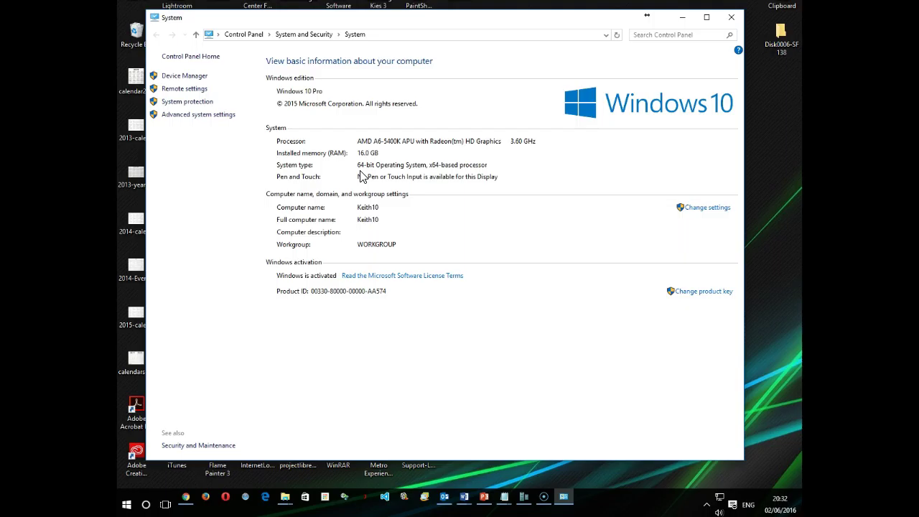
pyautogui.click(364, 175)
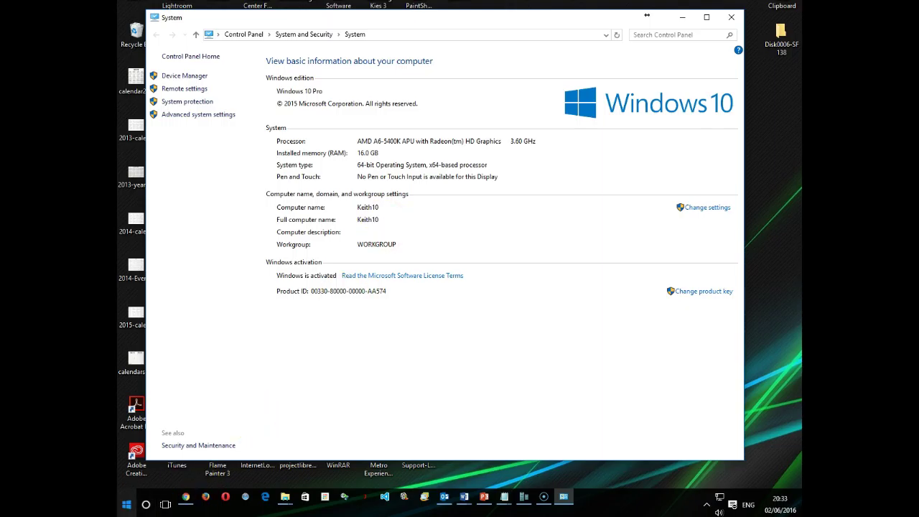
pyautogui.rightClick(126, 507)
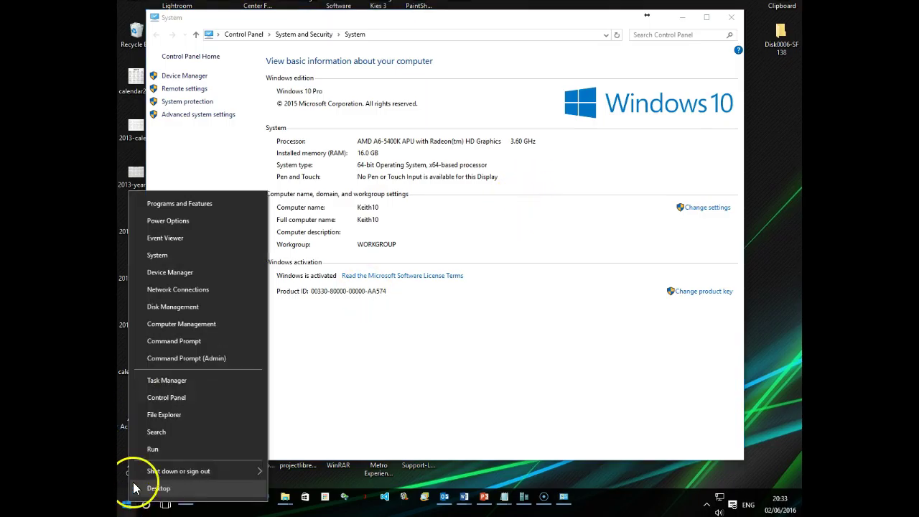
pyautogui.click(172, 306)
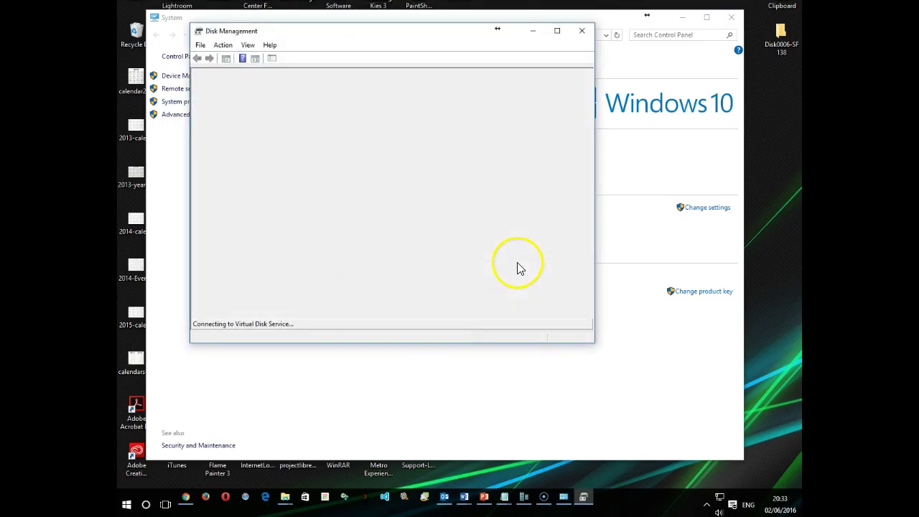
pyautogui.click(581, 30)
# Reopen Defragment and Optimize Drives, inspect the media type and status of the (OS) (C:) drive, and close the window.
pyautogui.click(146, 503)
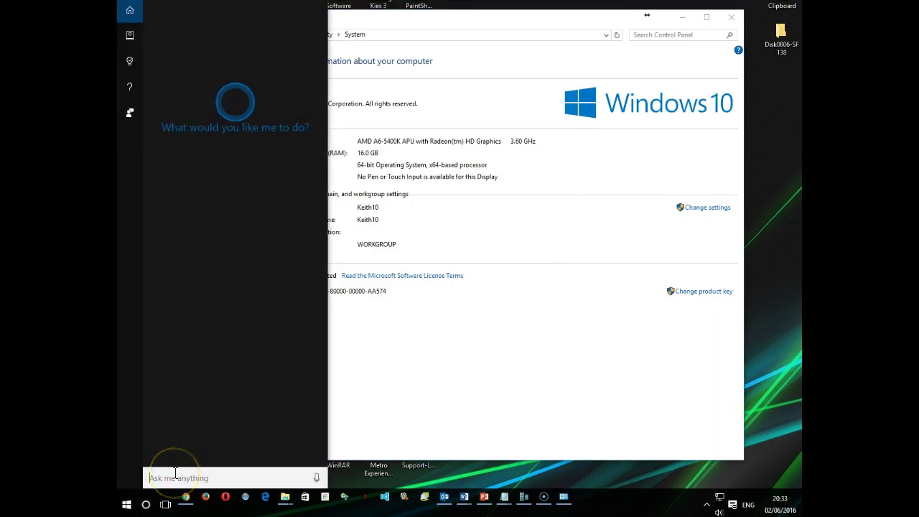
pyautogui.write('Disk')
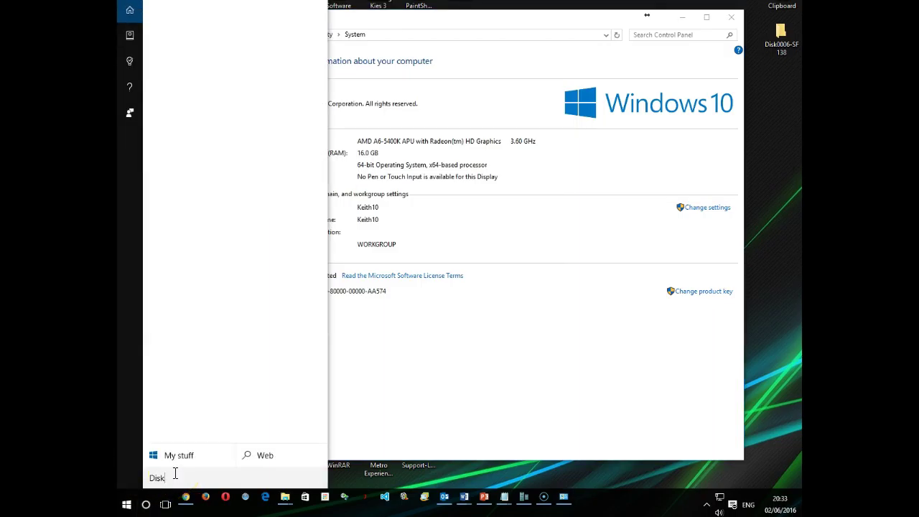
pyautogui.write(' Defrag')
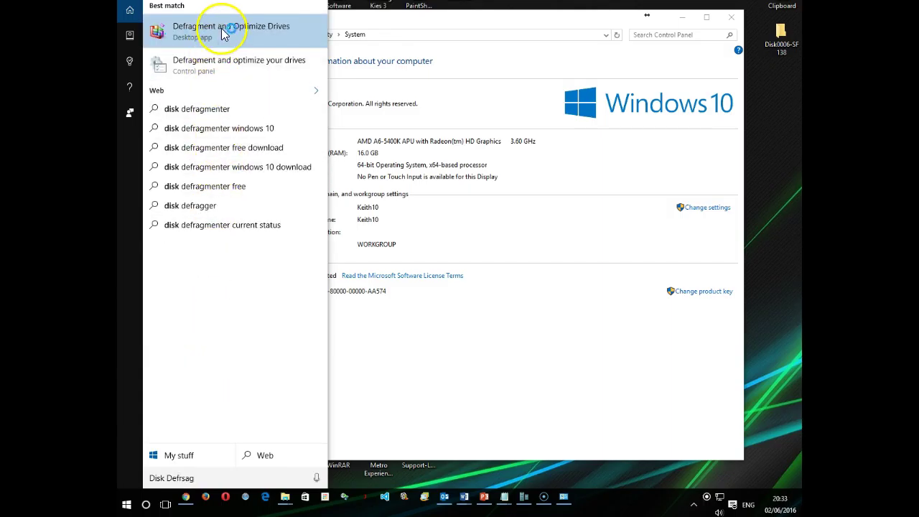
pyautogui.click(224, 34)
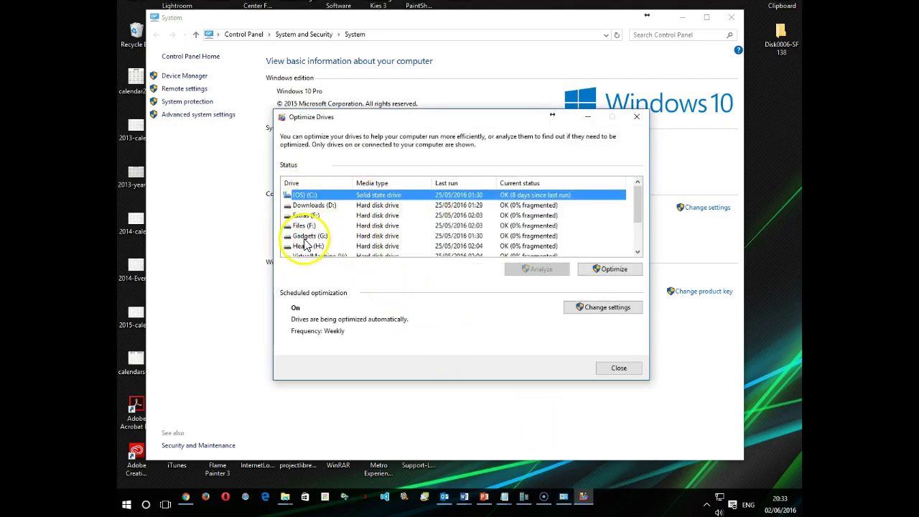
pyautogui.click(315, 195)
pyautogui.click(618, 369)
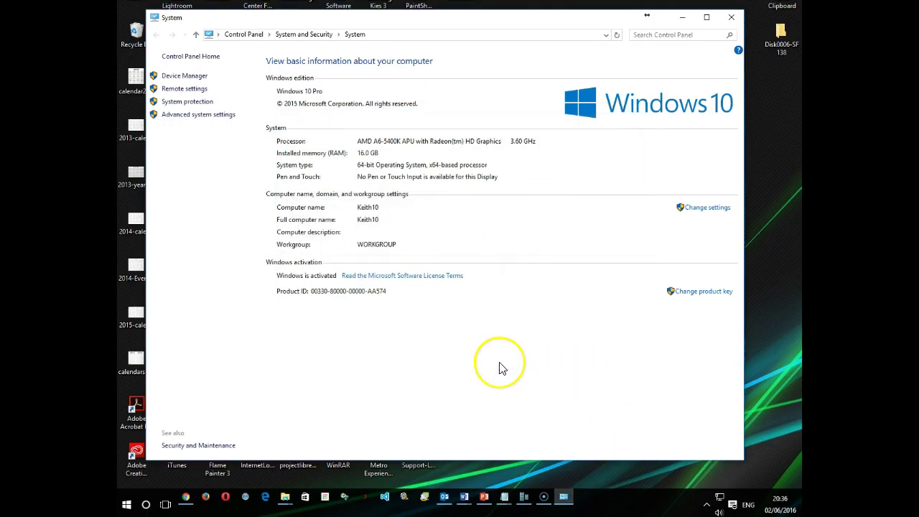